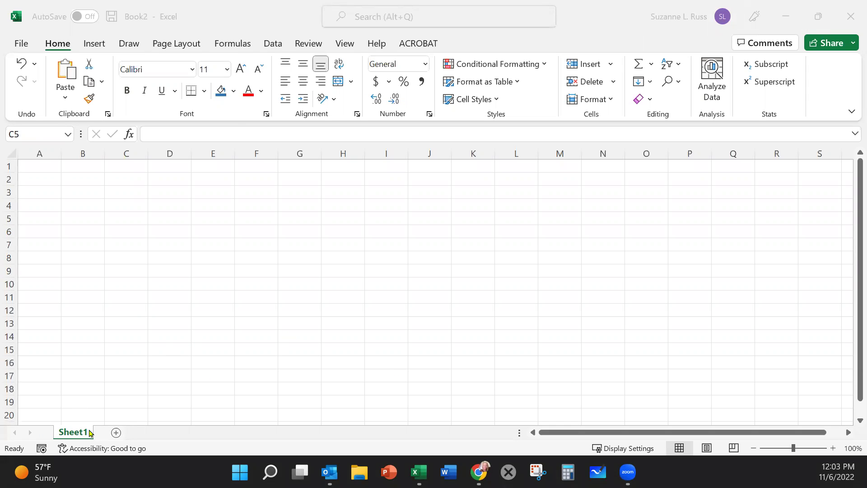
- Add a second worksheet to the workbook and rename the first sheet Problem 1
left_click(117, 434)
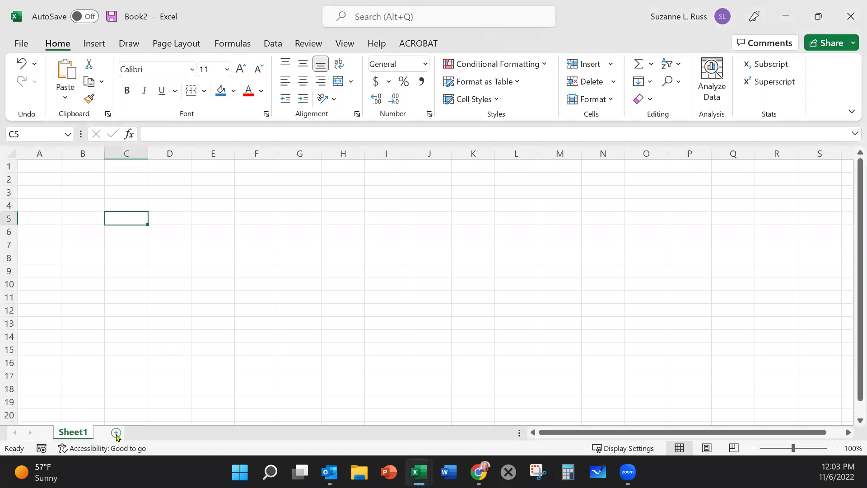
left_click(117, 434)
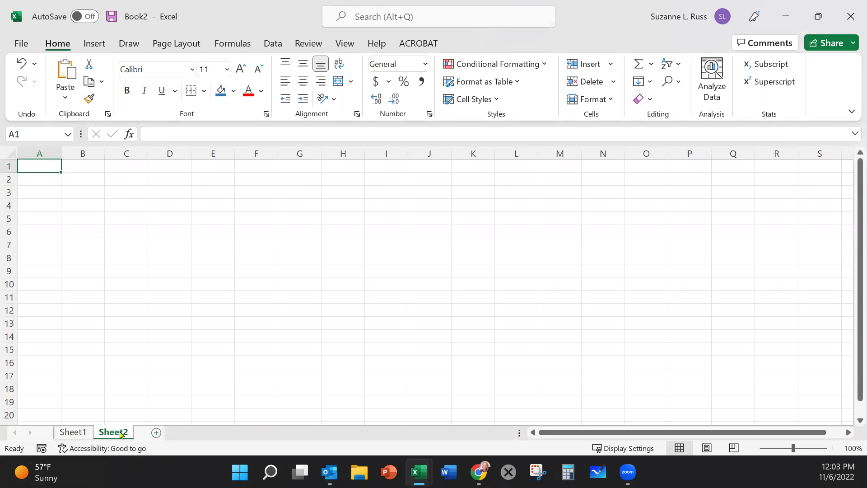
double_click(74, 433)
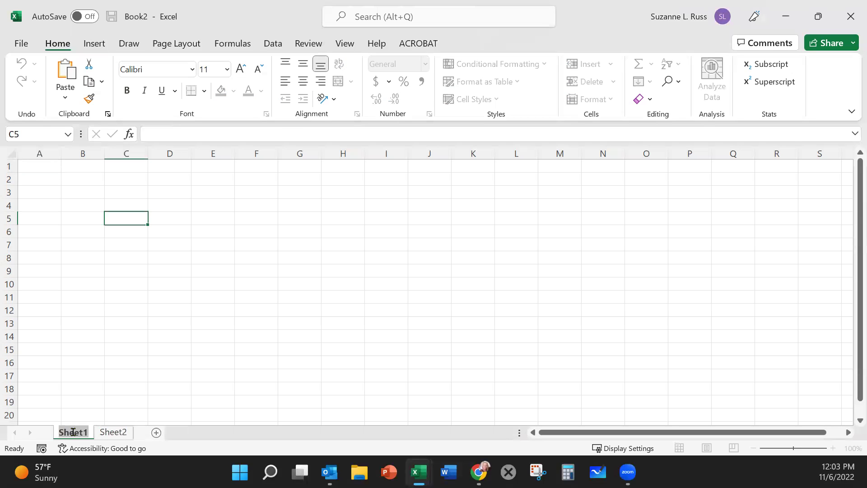
type("P")
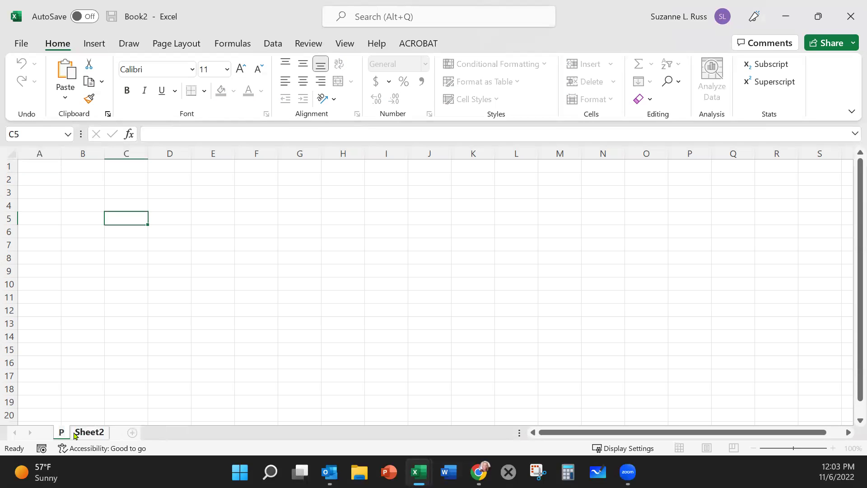
type("roblem 1")
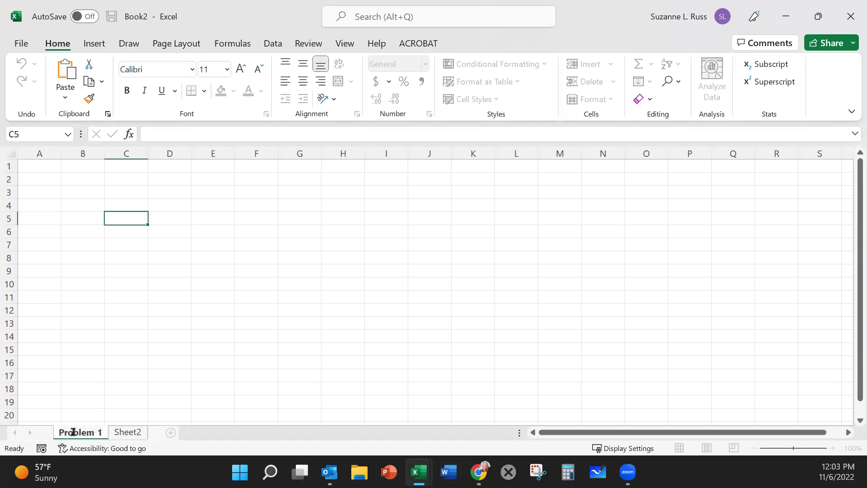
- Rename the second worksheet Problem 2 and return to the Problem 1 sheet
double_click(119, 432)
type("Problem 2")
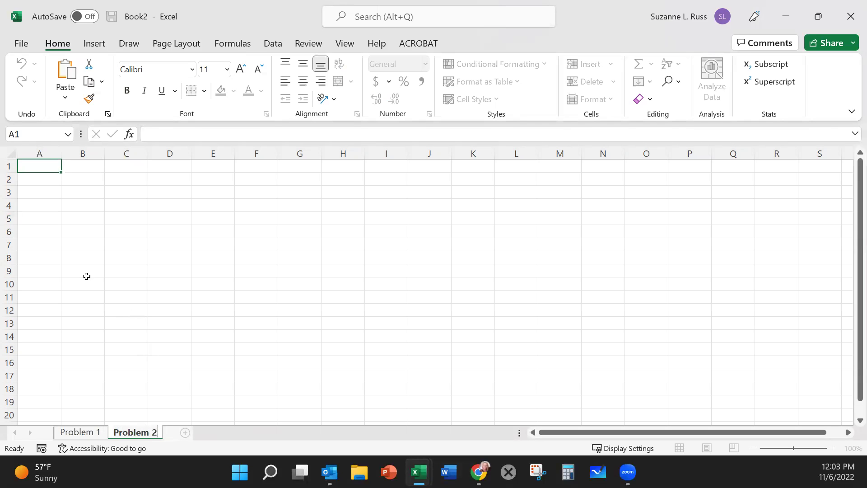
left_click(183, 227)
left_click(77, 433)
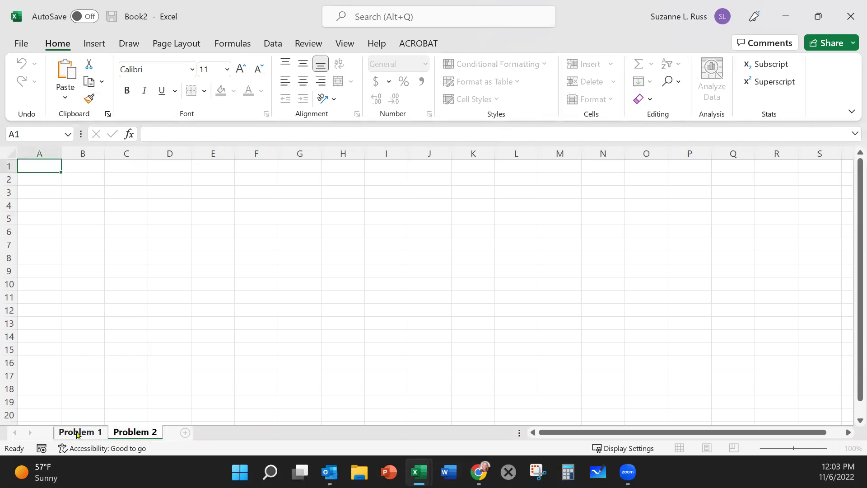
left_click(77, 432)
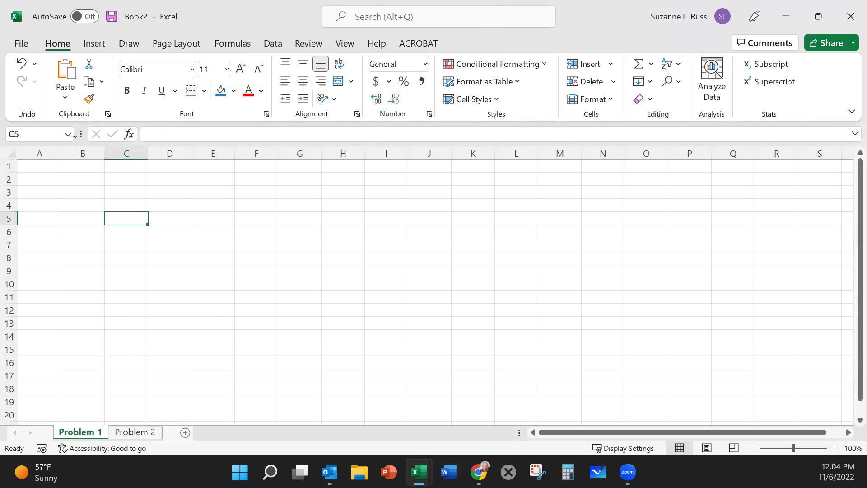
- Draw a downward ink arrow in column A and a horizontal ink arrow along row 14, circling that row's start
left_click_drag(51, 162, 58, 251)
left_click(42, 153)
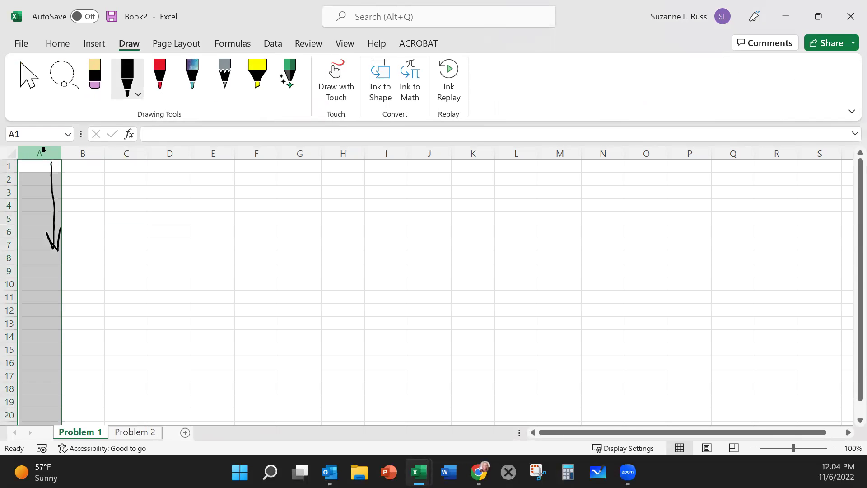
left_click_drag(28, 337, 198, 332)
mouse_move(172, 320)
left_mouse_down()
mouse_move(191, 329)
mouse_move(177, 338)
left_mouse_up()
left_click_drag(34, 330, 18, 349)
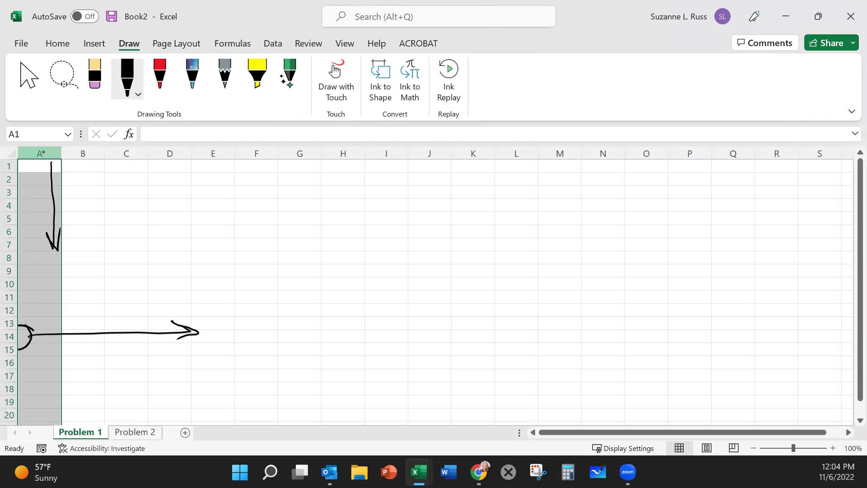
- Handwrite B3 in ink over cell B3 and select column B
mouse_move(75, 187)
left_mouse_down()
mouse_move(83, 192)
mouse_move(76, 198)
left_mouse_up()
left_click(82, 153)
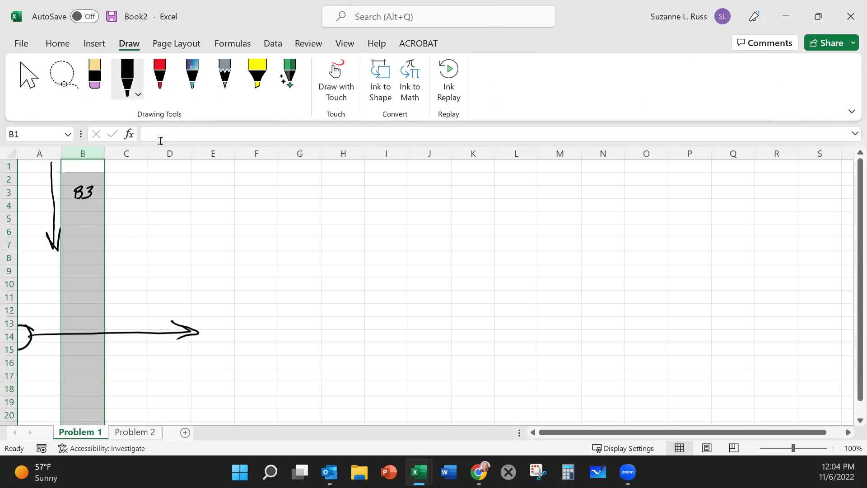
left_click(179, 136)
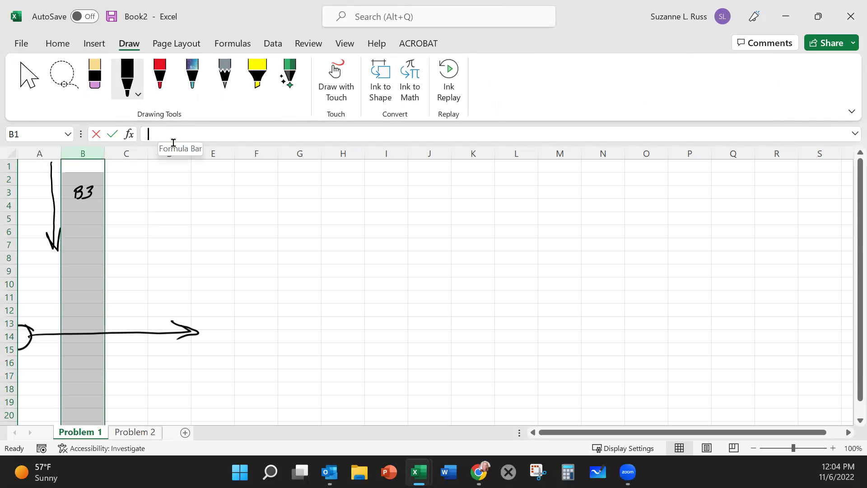
- Enter the text ANYTHING in cell C2
left_click(141, 179)
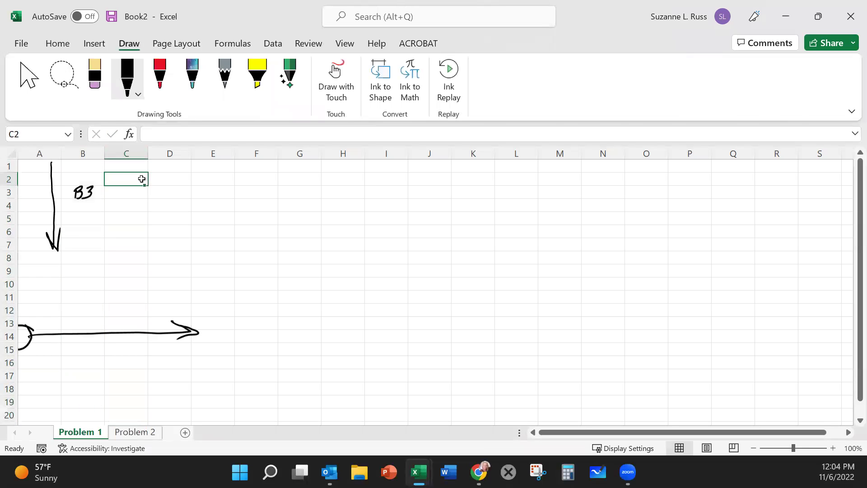
type("NYTHING")
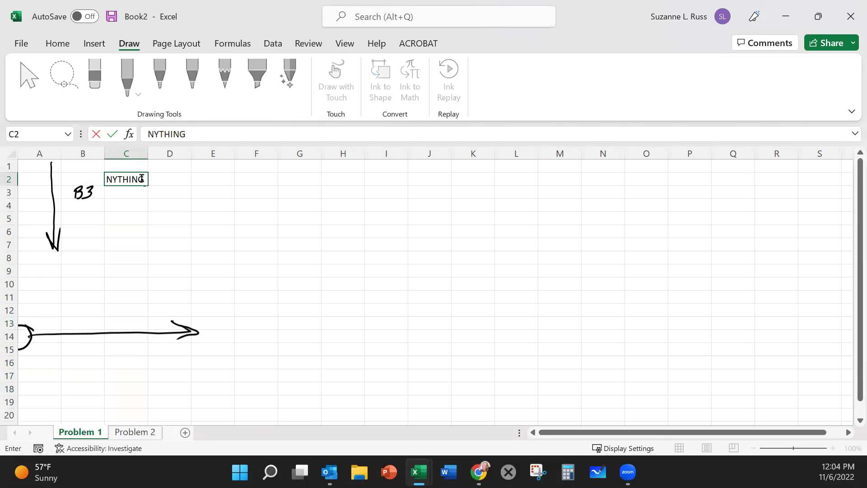
key("F2")
key("Home")
type("A")
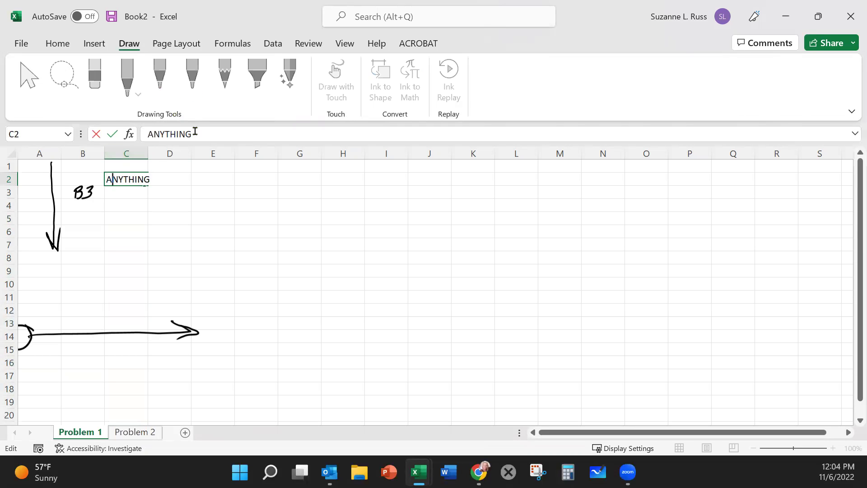
left_click(211, 131)
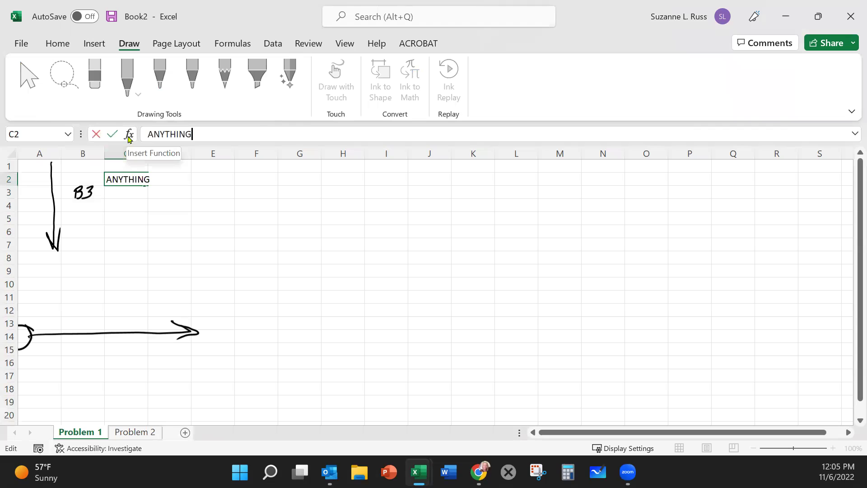
left_click(272, 245)
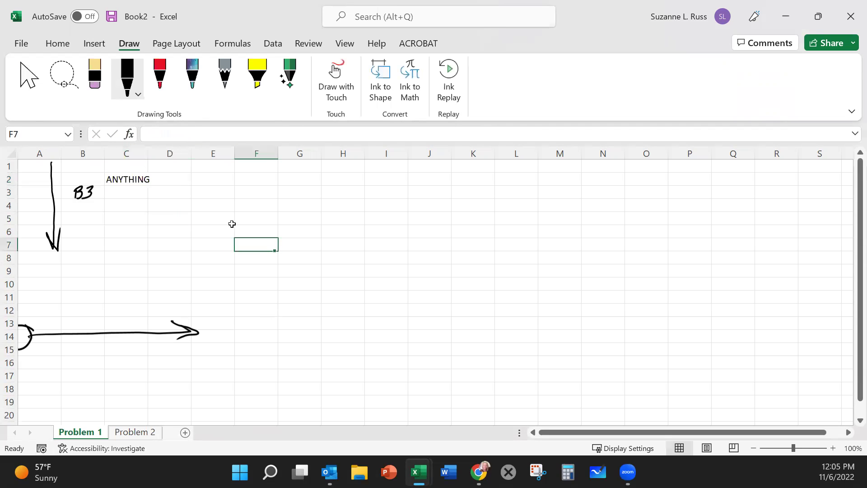
- Look for a SQUARE ROOT function for cell F7 and choose SQRT
left_click(129, 134)
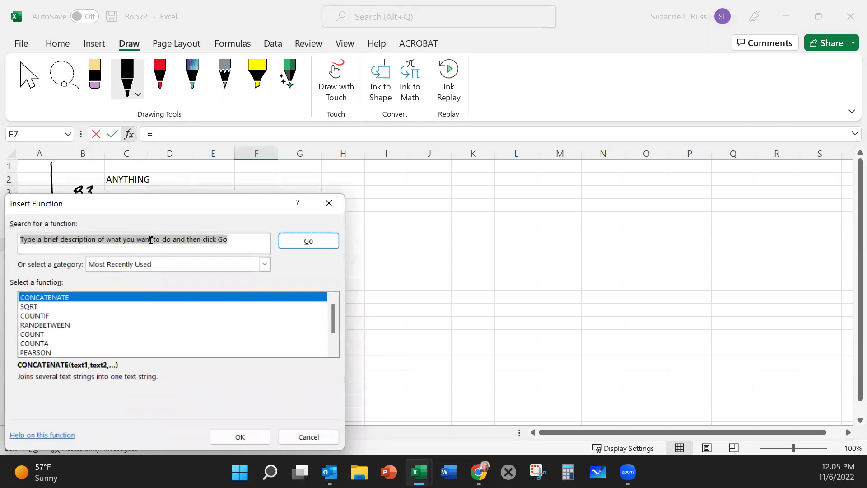
type("SQUARE")
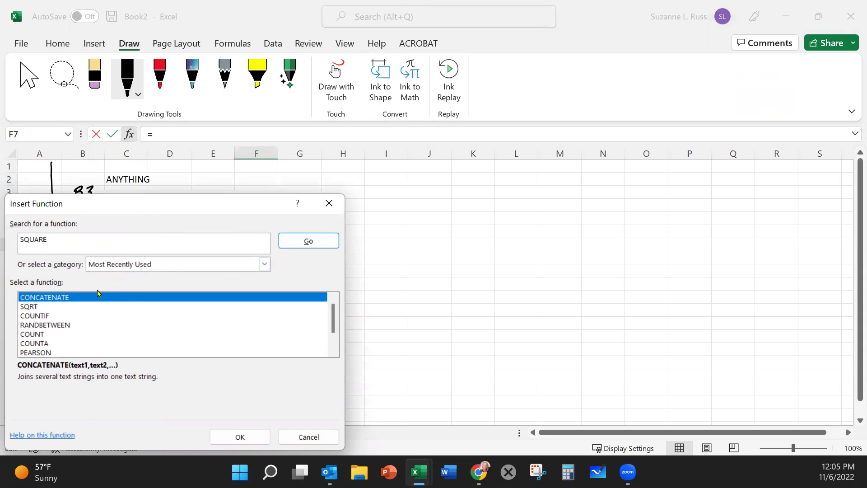
type("ROOT")
left_click(27, 307)
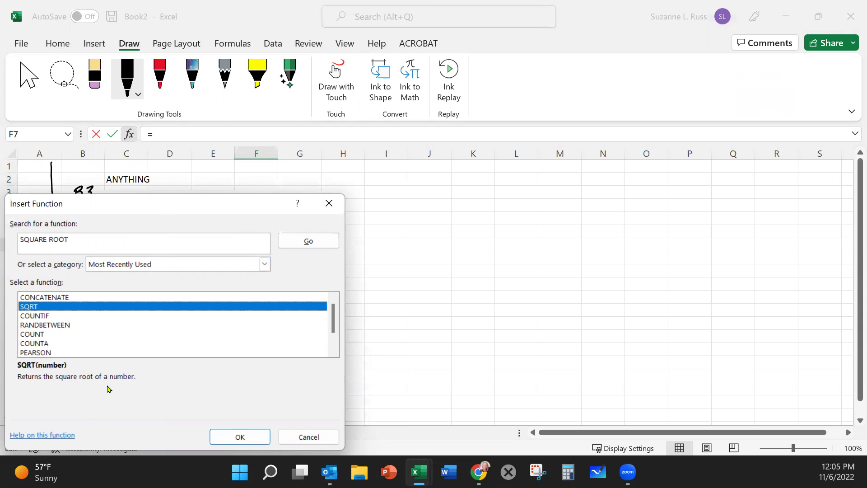
left_click(235, 435)
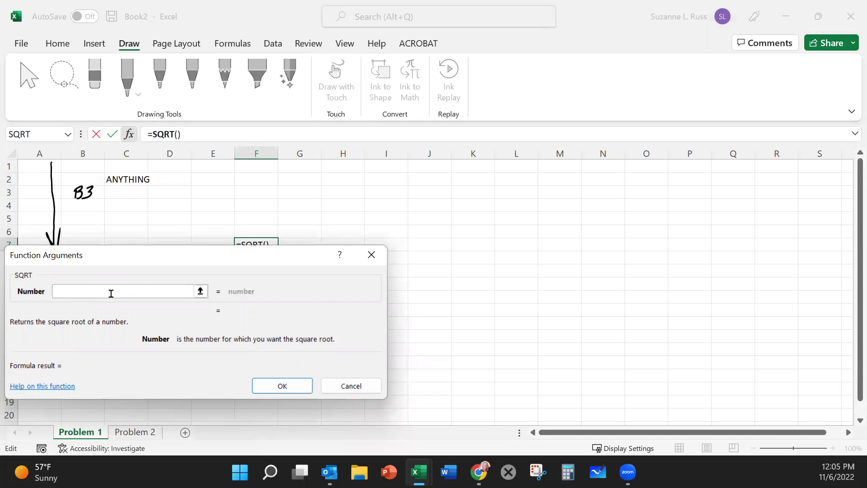
- Set the SQRT number to 16 and commit the formula =SQRT(16) in cell F7
type("16")
left_click(306, 386)
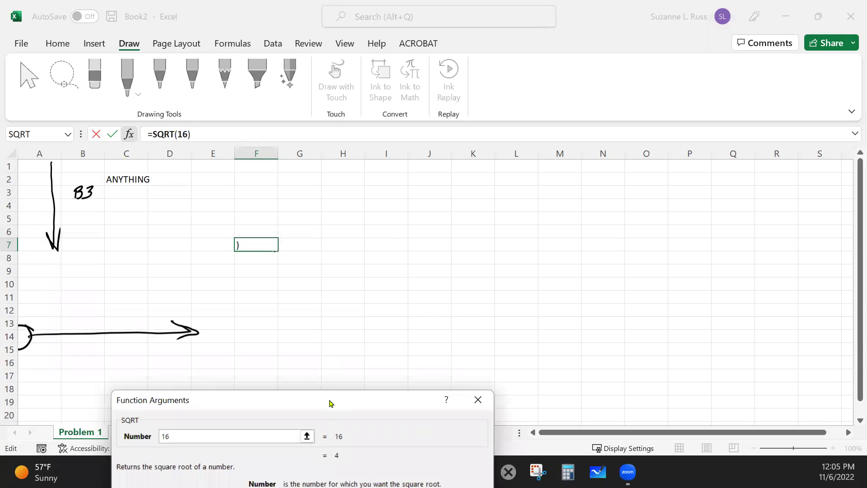
left_click(259, 242)
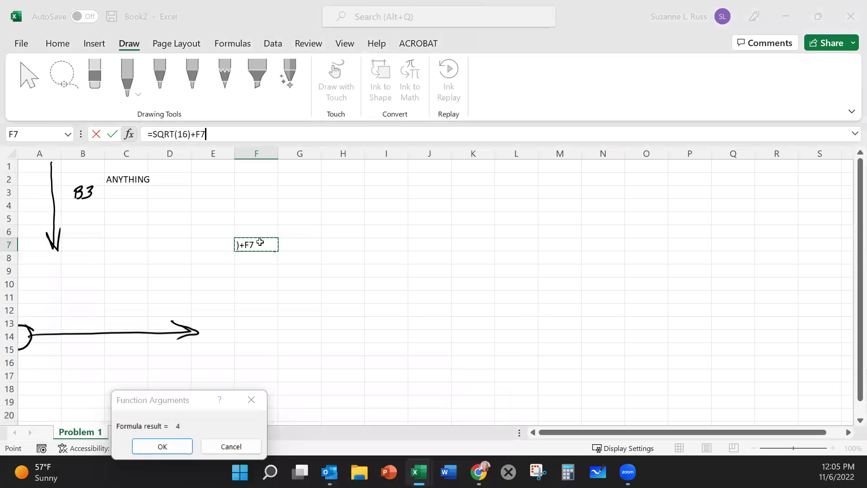
key("BackSpace")
key("BackSpace")
key("BackSpace")
key("Return")
left_click(468, 286)
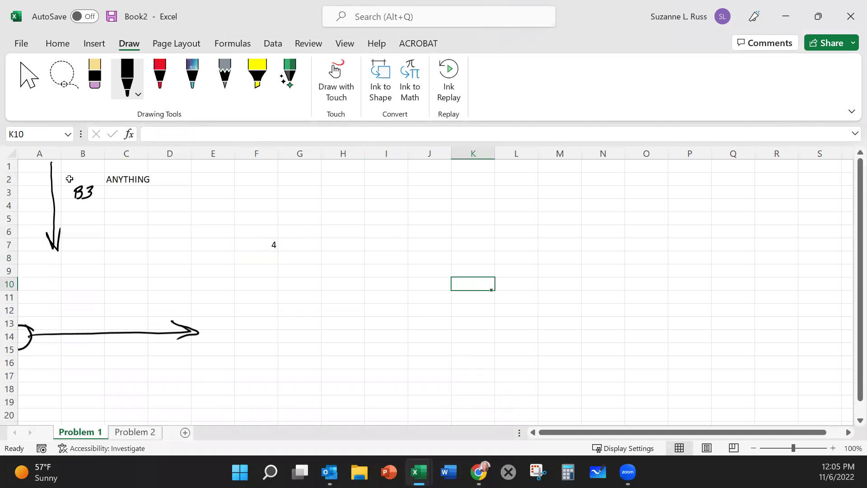
- Delete both ink arrows and the handwritten B3 from the Problem 1 sheet
left_click(52, 199)
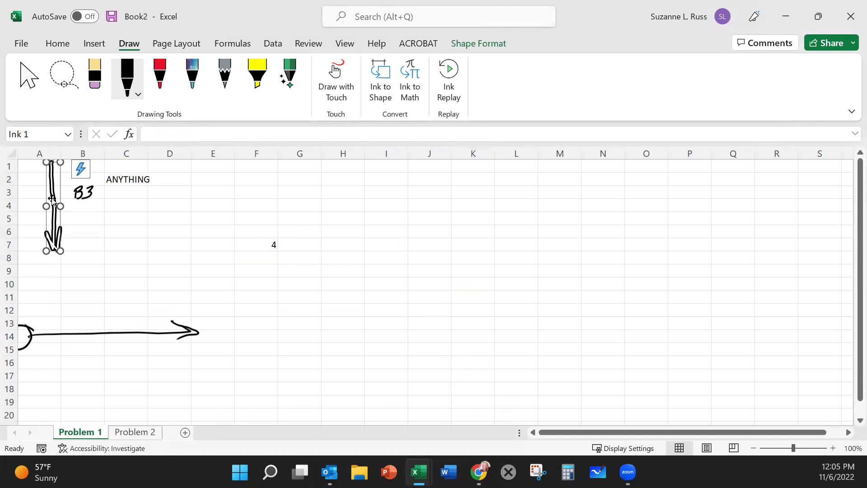
key("Delete")
left_click(82, 193)
key("Delete")
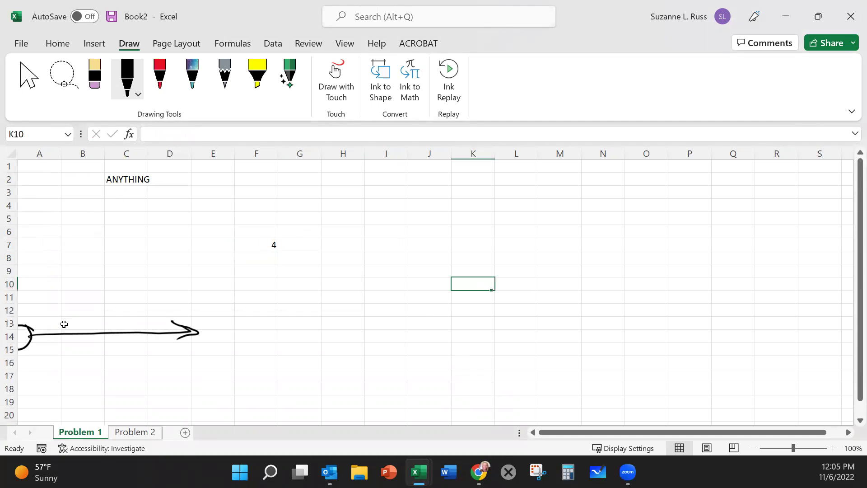
left_click(63, 334)
key("Delete")
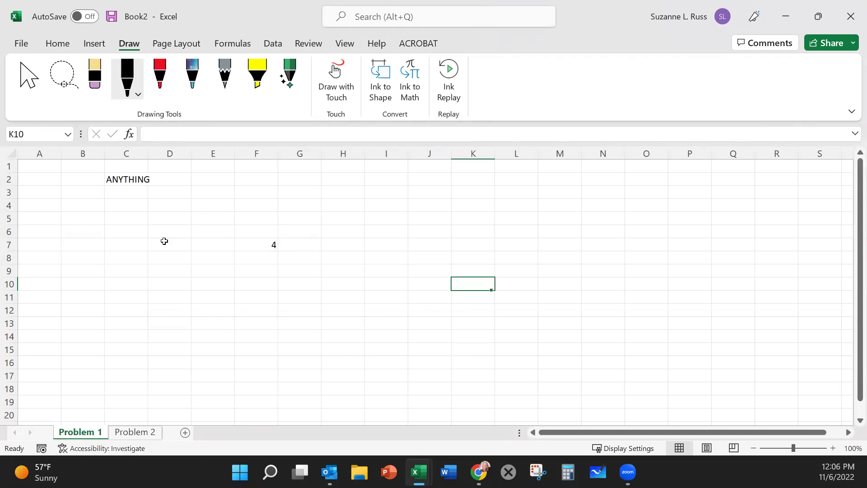
- Clear the contents of cells C2 and F7
left_click(130, 180)
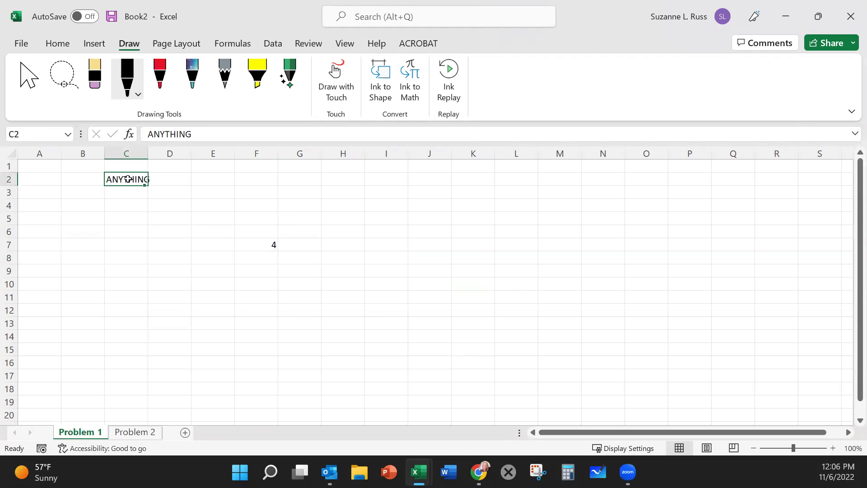
key("Delete")
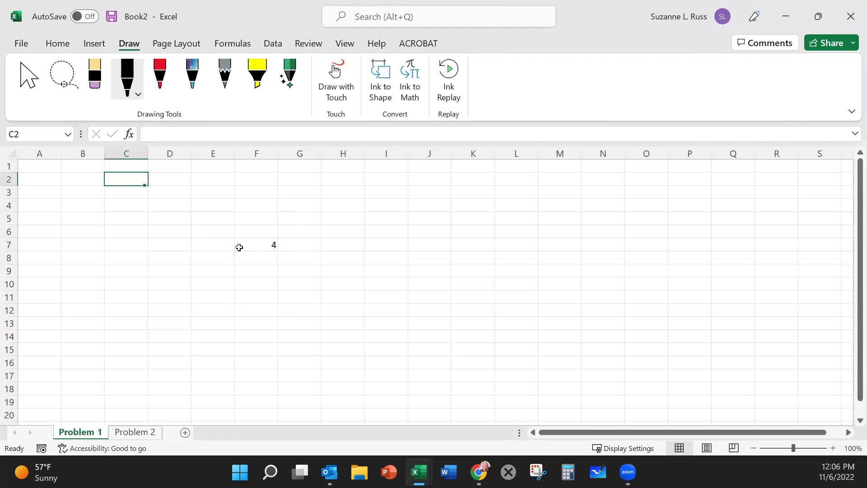
left_click(250, 241)
key("Delete")
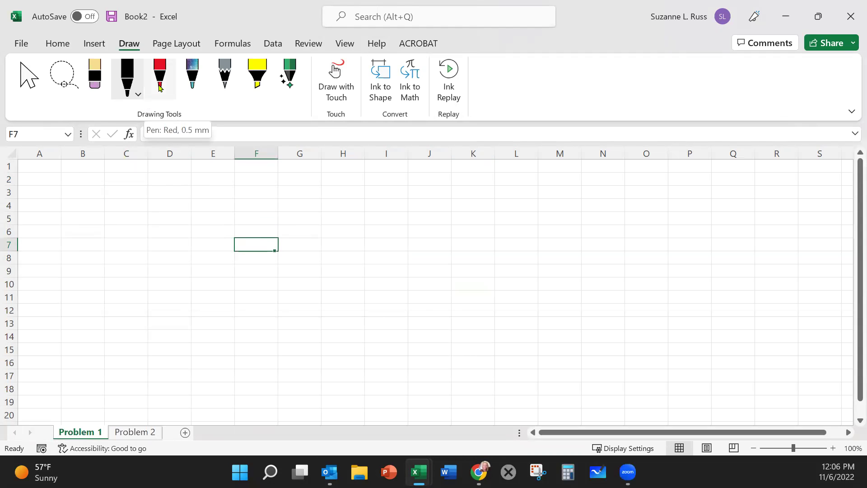
left_click(138, 94)
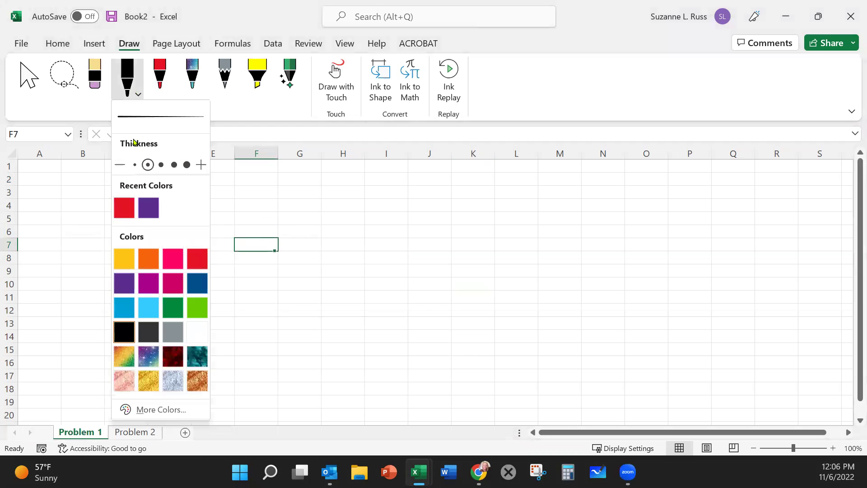
left_click(344, 234)
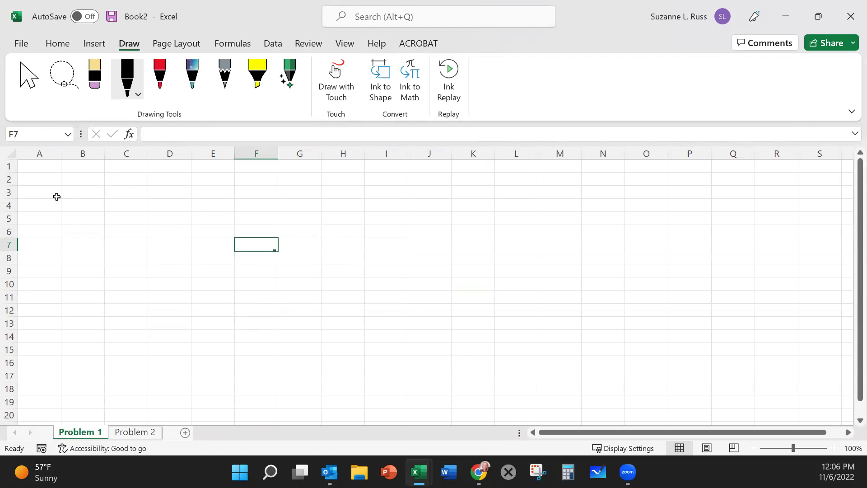
- Enter the label Person 1 in cell B2
left_click(84, 182)
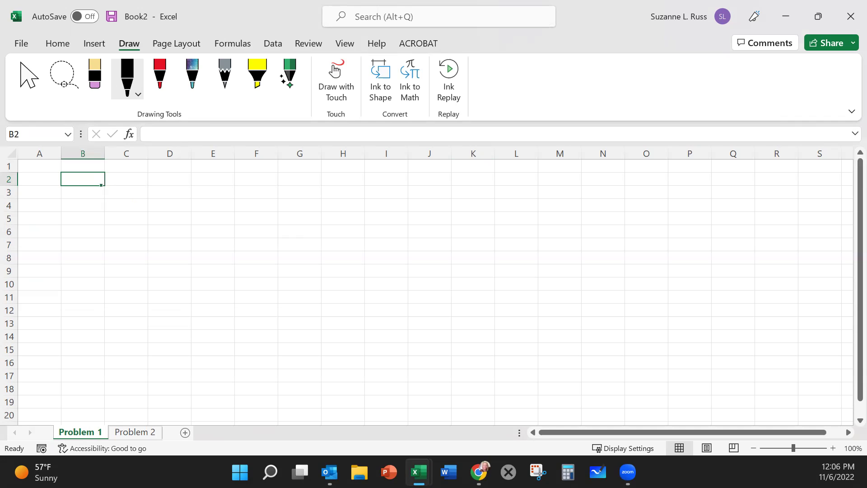
type("piRO")
key("BackSpace")
key("BackSpace")
key("BackSpace")
key("BackSpace")
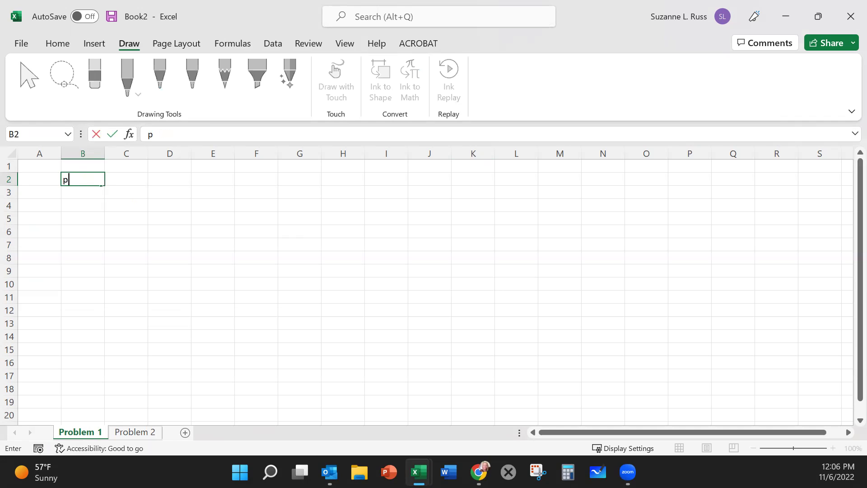
type("Person 1")
key("Return")
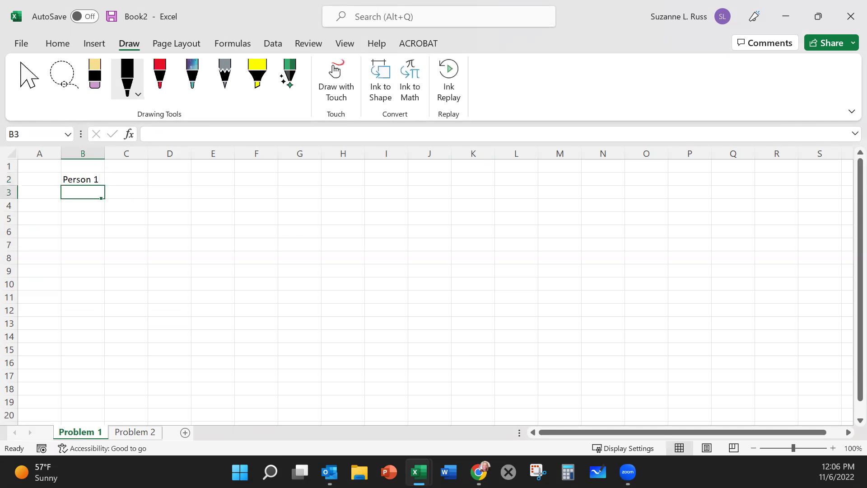
- Enter Person 2 in cell B3 and extend the Person series down through B20
type("Person 2")
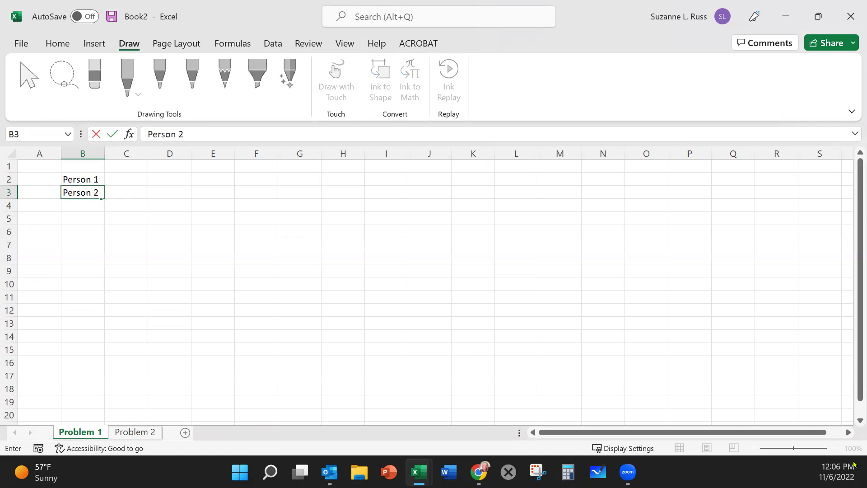
left_click(164, 230)
left_click_drag(78, 178, 78, 200)
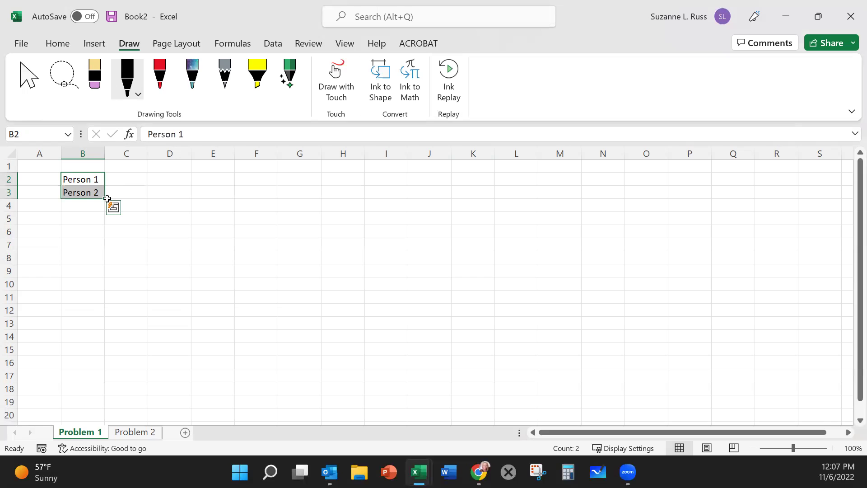
left_click_drag(106, 197, 83, 417)
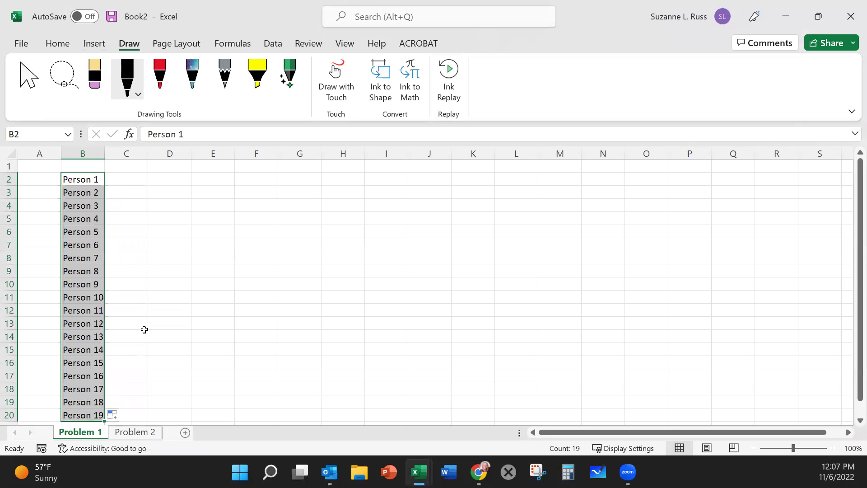
- Enter the label Child 1 in cell C2
left_click(127, 182)
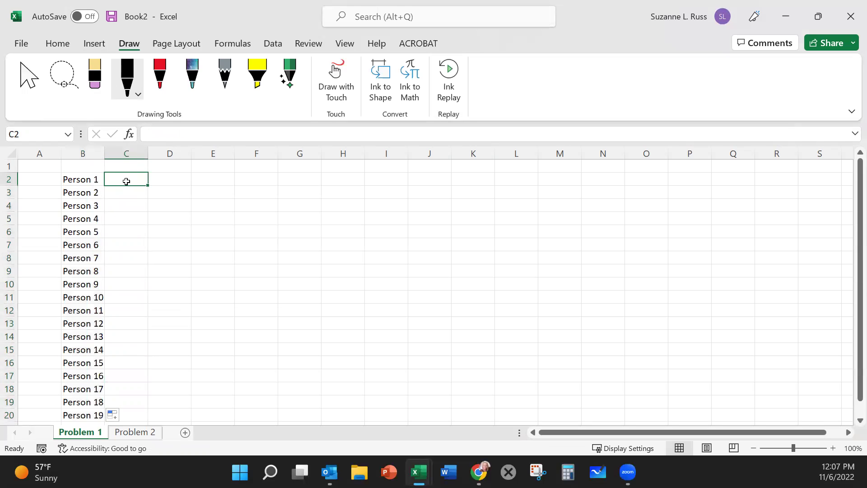
type("Chair 1")
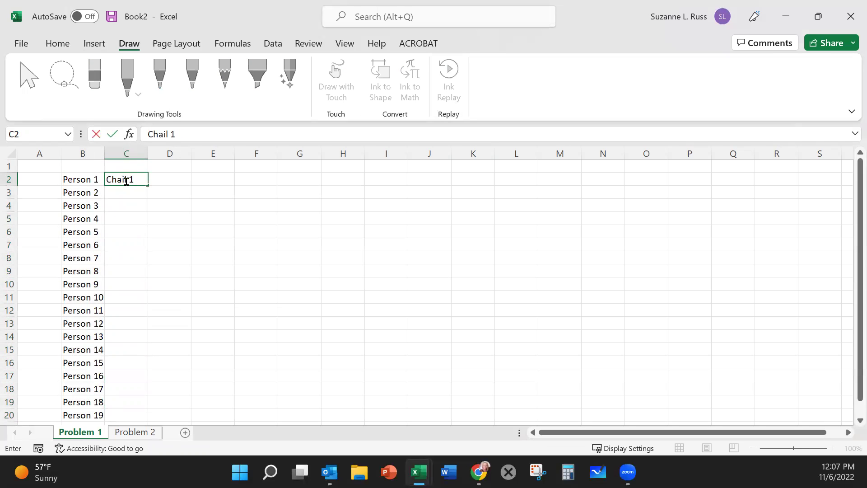
key("BackSpace")
key("BackSpace")
type("ild 1")
key("Return")
- Enter Child 2 in cell C3 and extend the Child series down through C20
type("child")
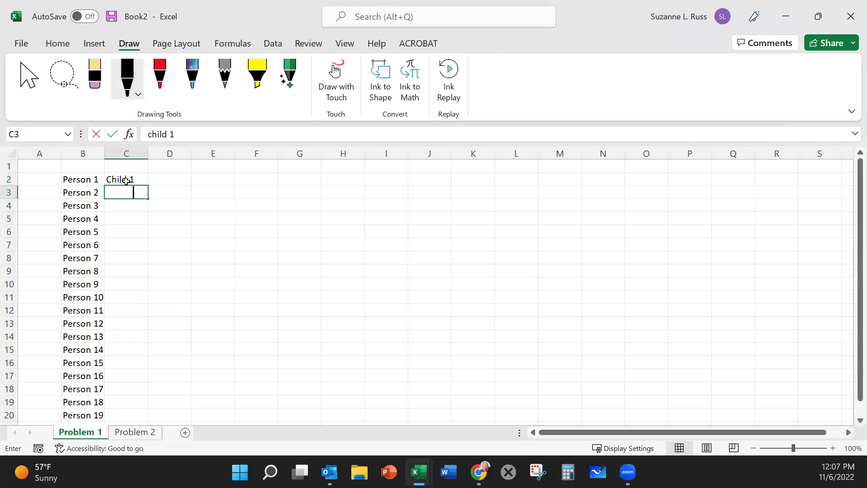
key("BackSpace")
key("BackSpace")
key("BackSpace")
key("BackSpace")
type("Child 2")
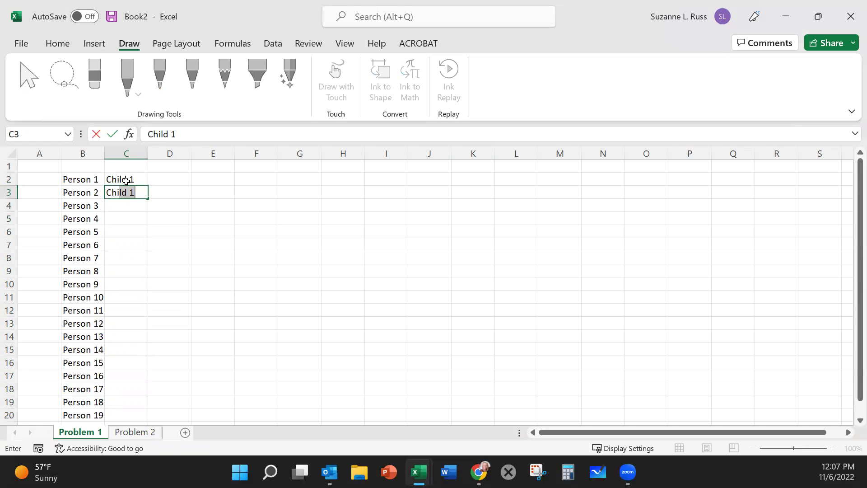
left_click(312, 224)
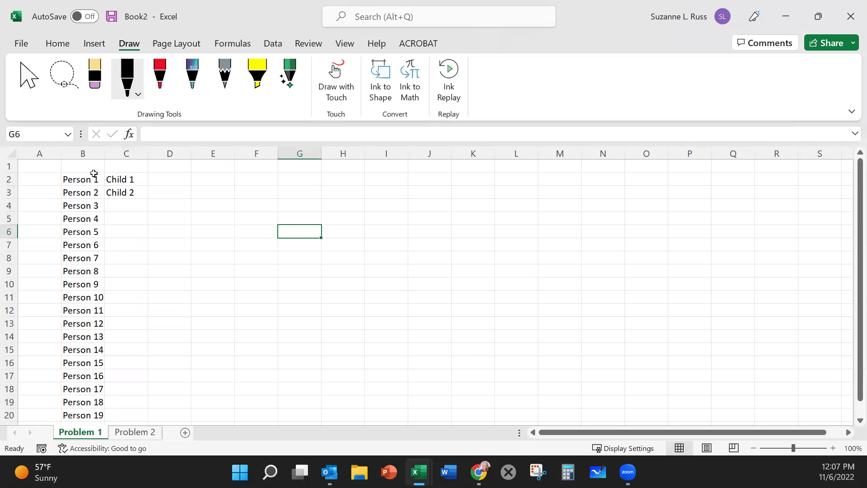
left_click_drag(134, 178, 149, 421)
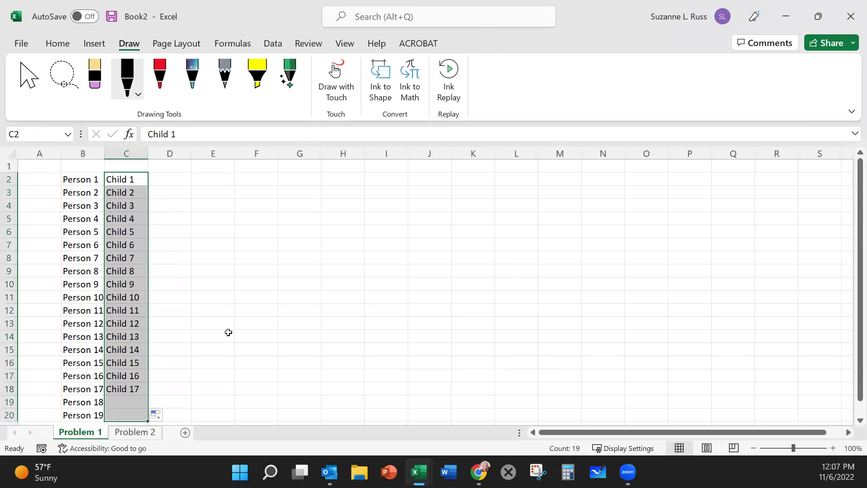
left_click(226, 335)
- Enter 1 and 2 in cells D2 and D3 and extend the number series down through D18
left_click(165, 179)
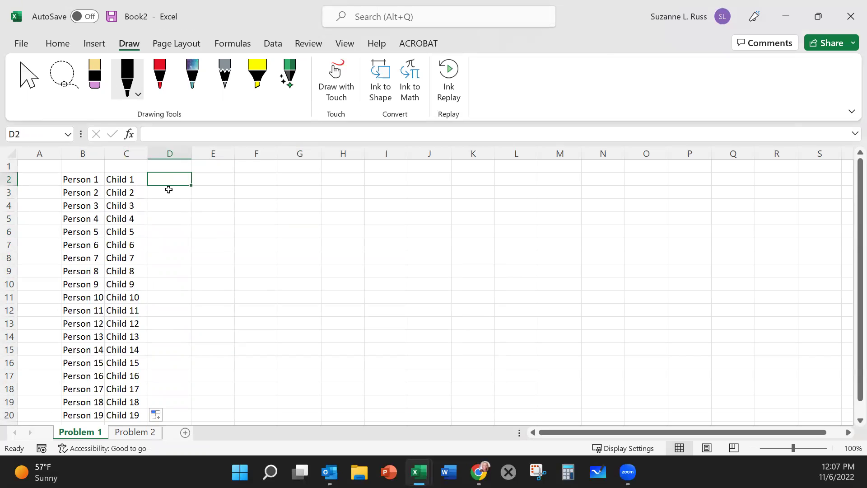
type("1")
key("Return")
type("2")
left_click_drag(183, 179, 187, 194)
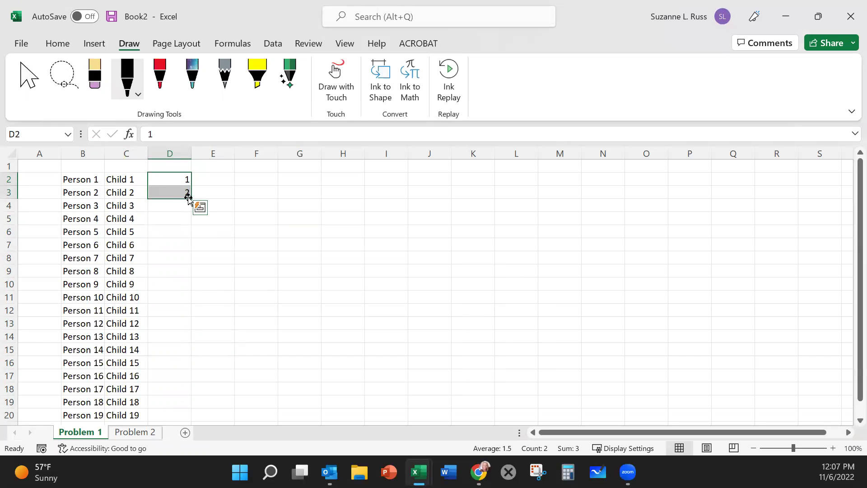
left_click_drag(190, 198, 182, 390)
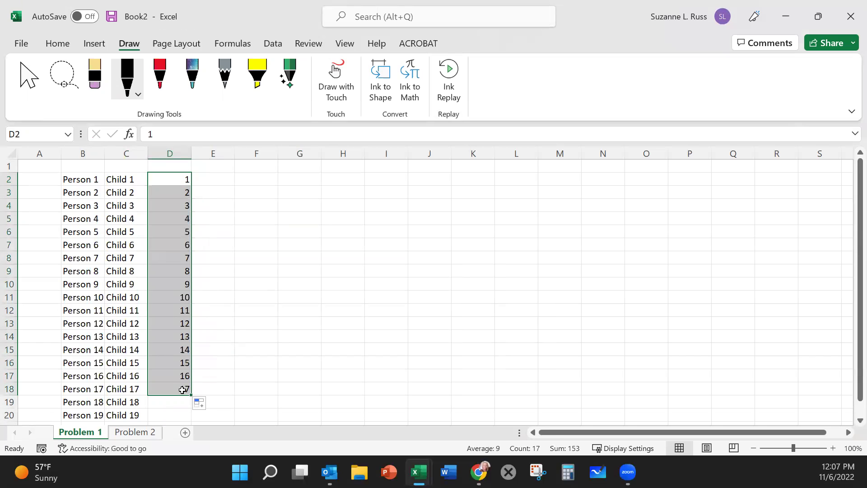
- Enter 3, 6 and 9 in cells E2 to E4 and extend the multiples-of-three series down through E19
left_click(208, 177)
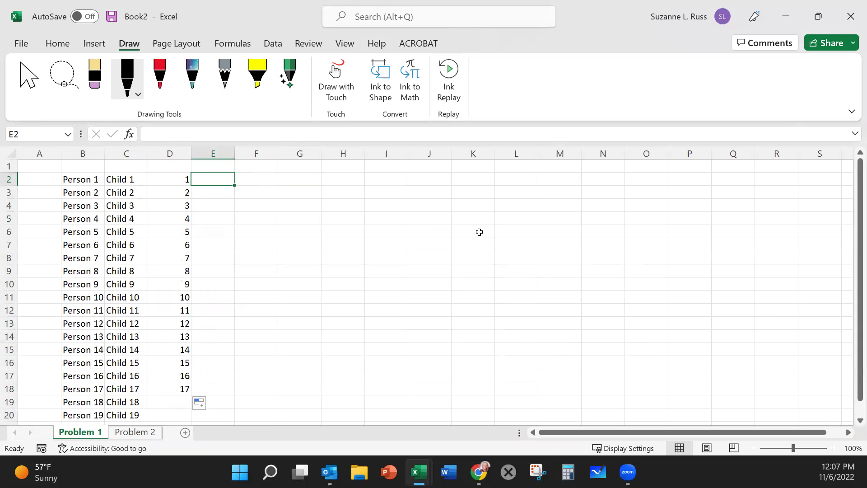
type("3")
key("Return")
type("6")
key("Return")
type("9")
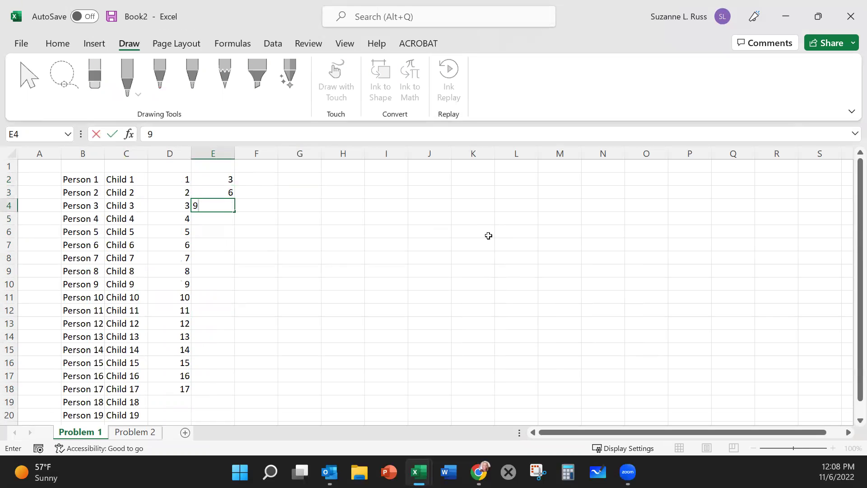
left_click(216, 186)
mouse_move(215, 185)
left_mouse_down()
mouse_move(231, 229)
mouse_move(234, 414)
left_mouse_up()
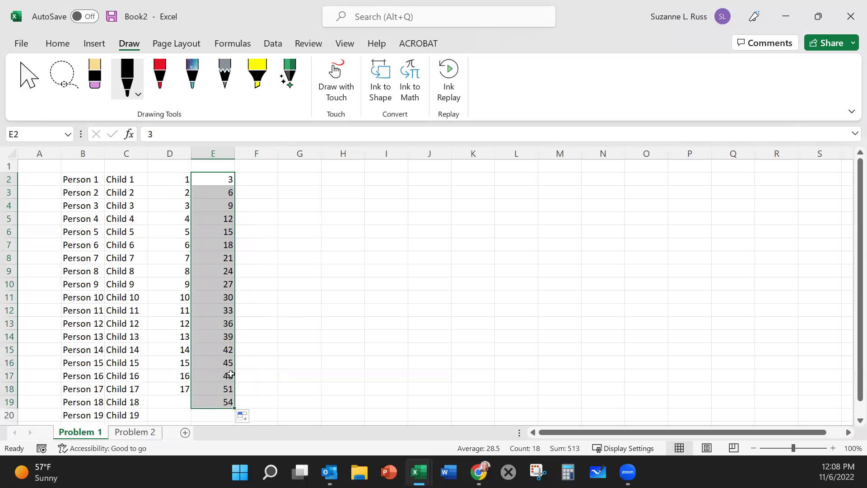
left_click(294, 324)
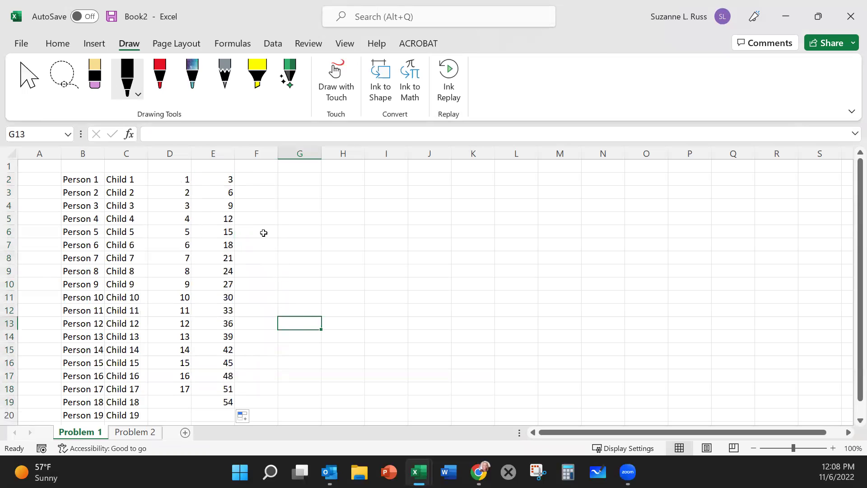
- Enter Monday and Tuesday in cells F2 and F3 and extend the weekday series down through F21
left_click(256, 183)
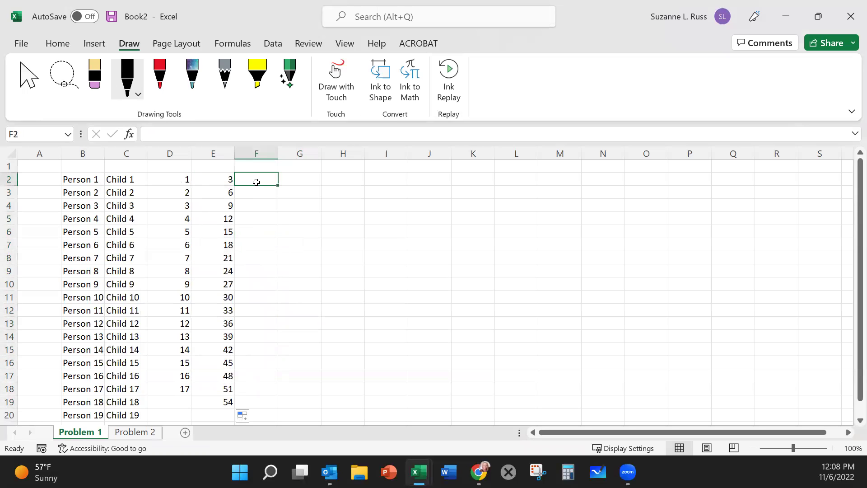
type("Monday")
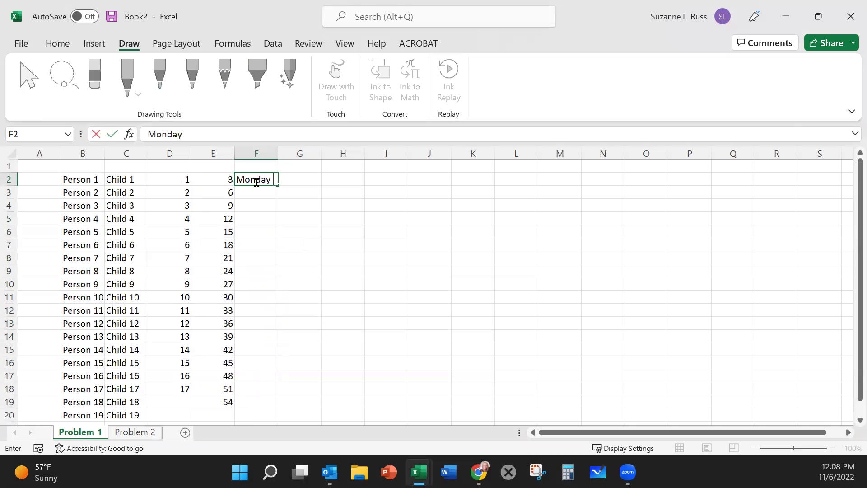
left_click(271, 202)
left_click(245, 191)
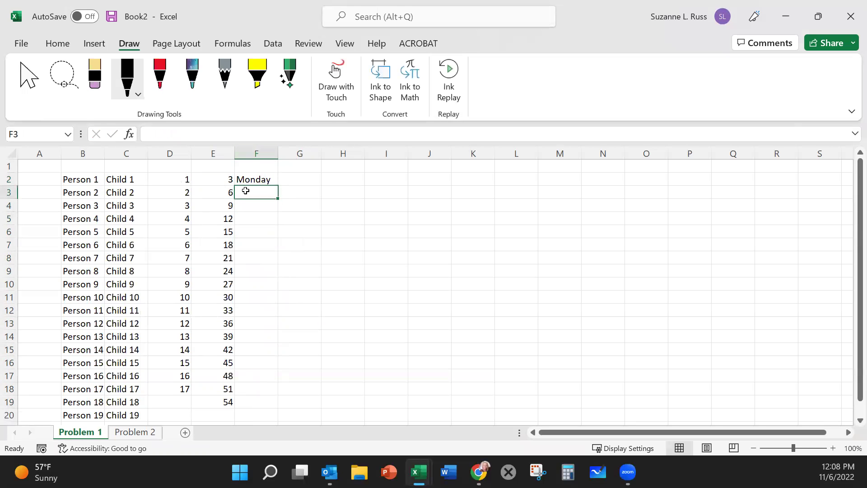
type("Tuesday")
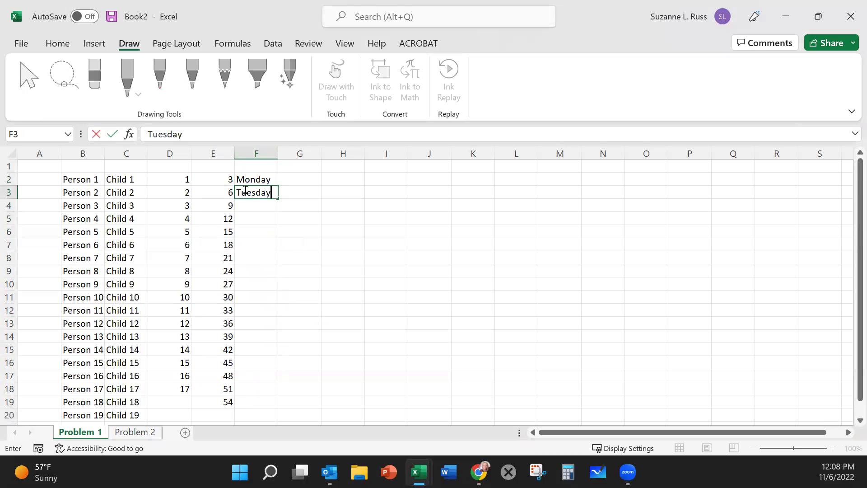
mouse_move(261, 180)
left_mouse_down()
mouse_move(277, 209)
mouse_move(285, 418)
left_mouse_up()
scroll(380, 328, "up", 1)
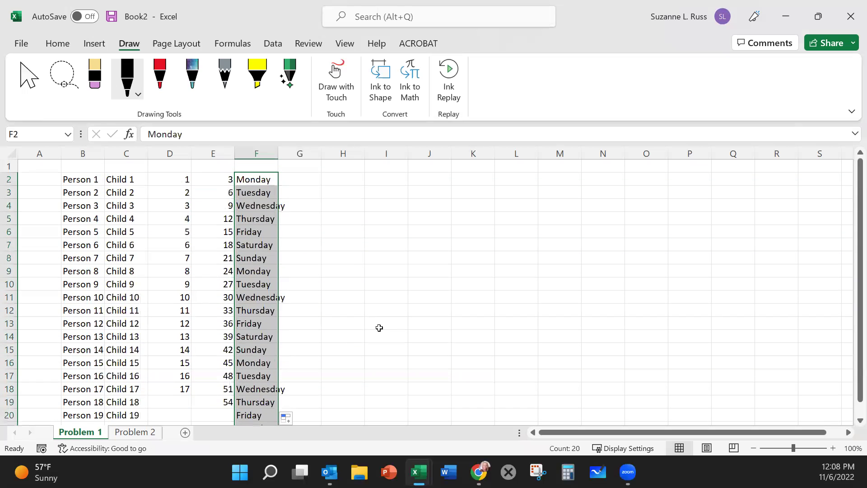
- Enter January and February in cells G2 and G3 and extend the month series down through G18
left_click(287, 178)
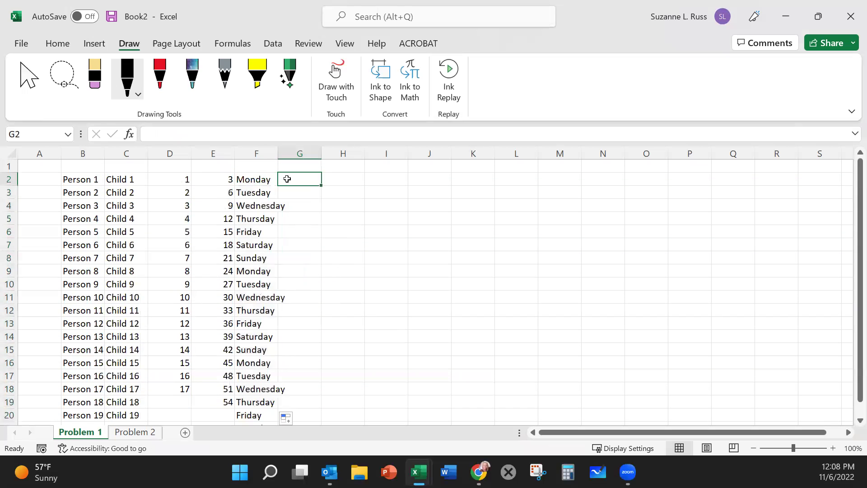
type("January")
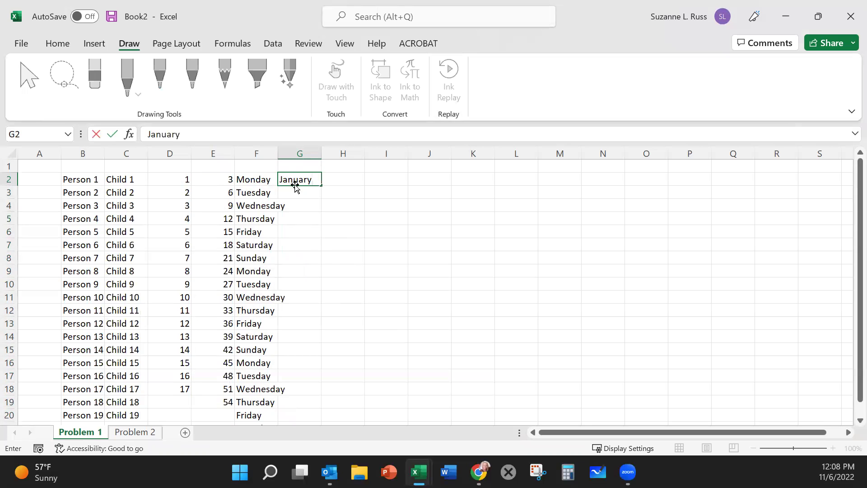
key("Return")
type("February")
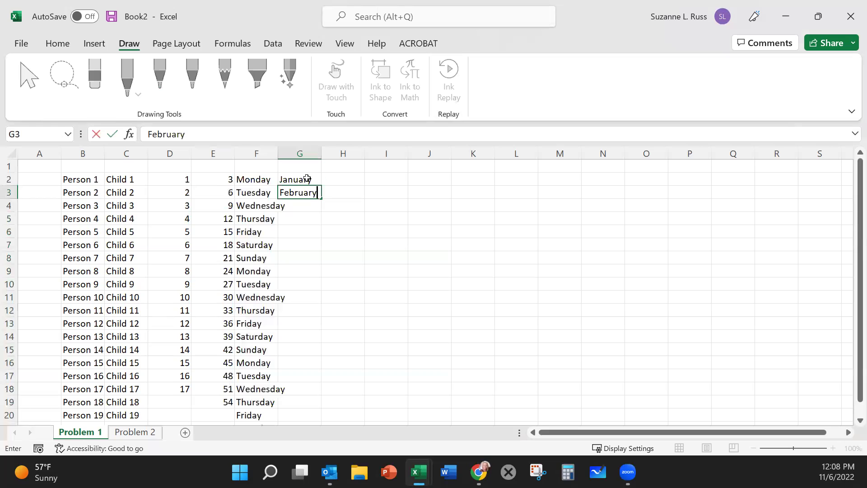
left_click_drag(307, 177, 314, 194)
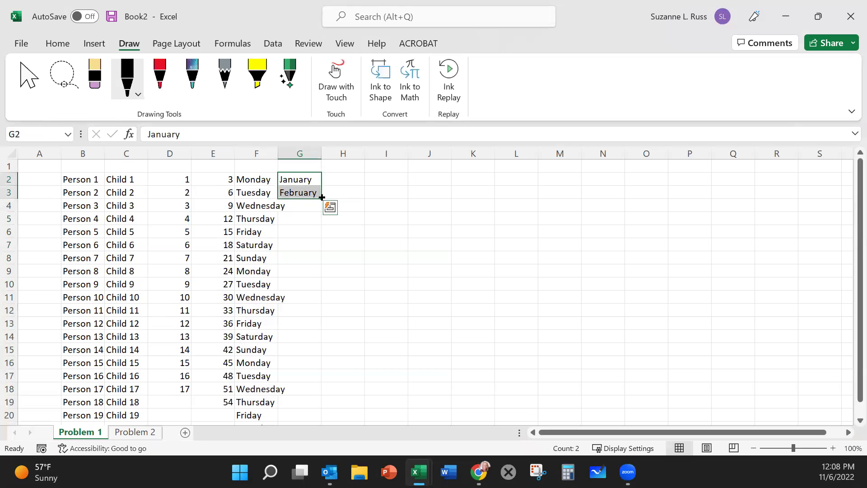
left_click_drag(322, 197, 326, 398)
left_click(425, 332)
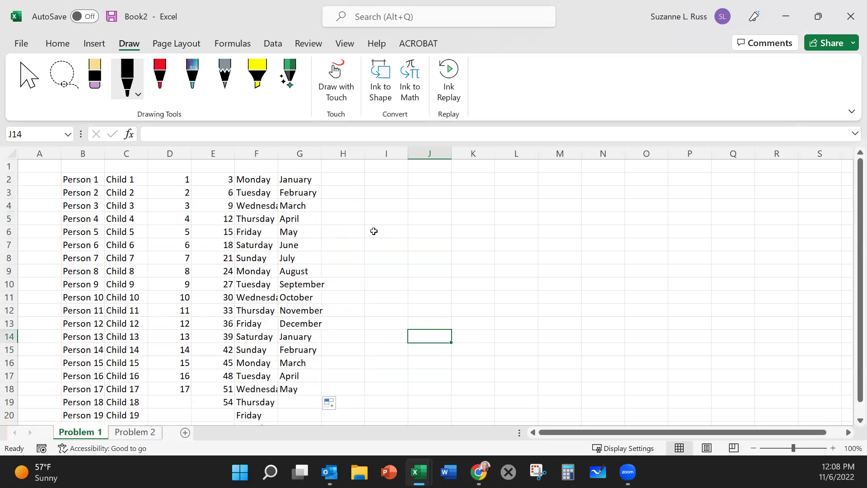
- Enter November 1 in cell B23 and the text Novemer 2 in cell C23
scroll(375, 231, "down", 3)
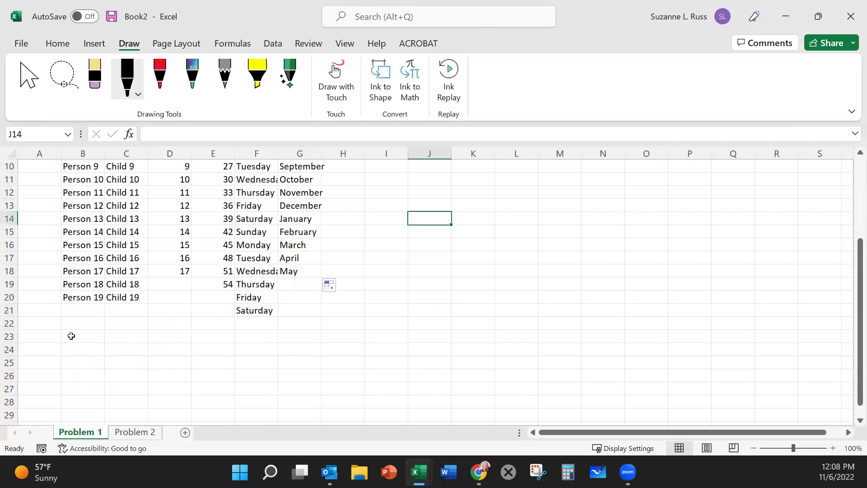
left_click(71, 334)
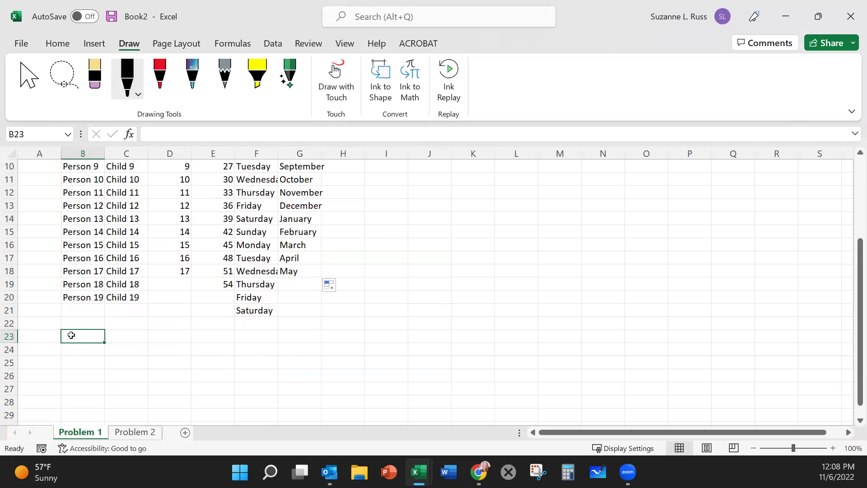
type("November 1")
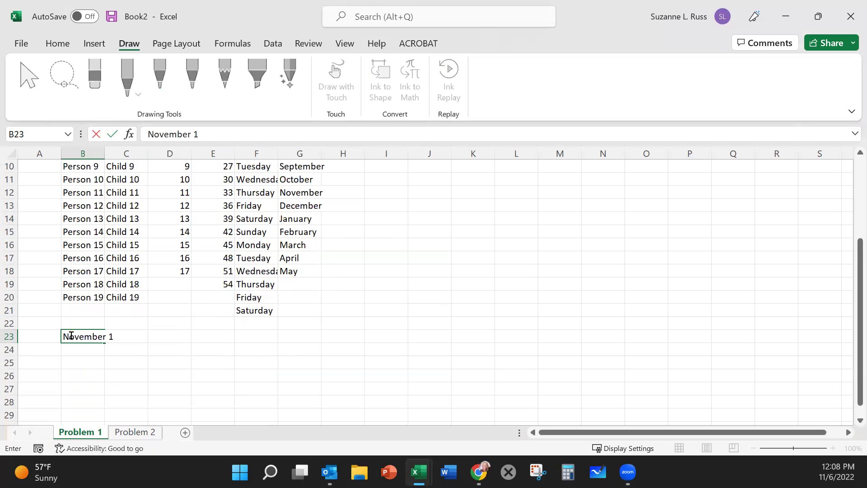
key("Tab")
type("Novemer 2")
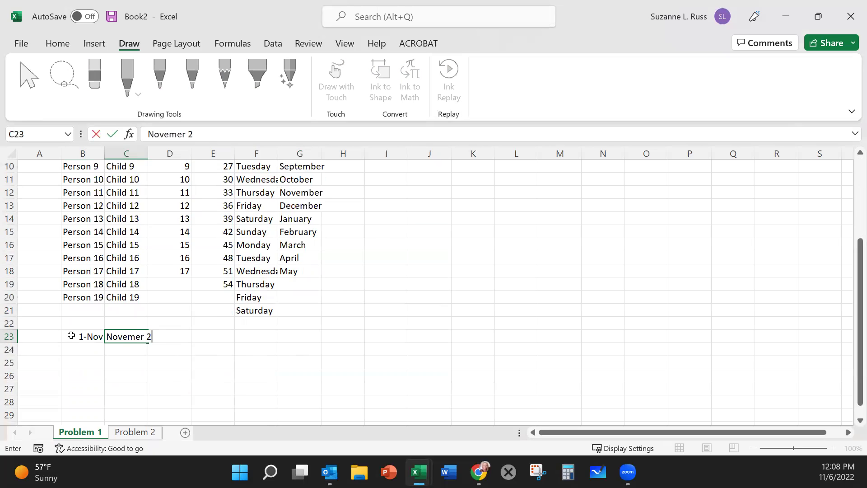
left_click(204, 373)
- Correct the misspelled month in cell C23 so the entry reads November 2
double_click(119, 336)
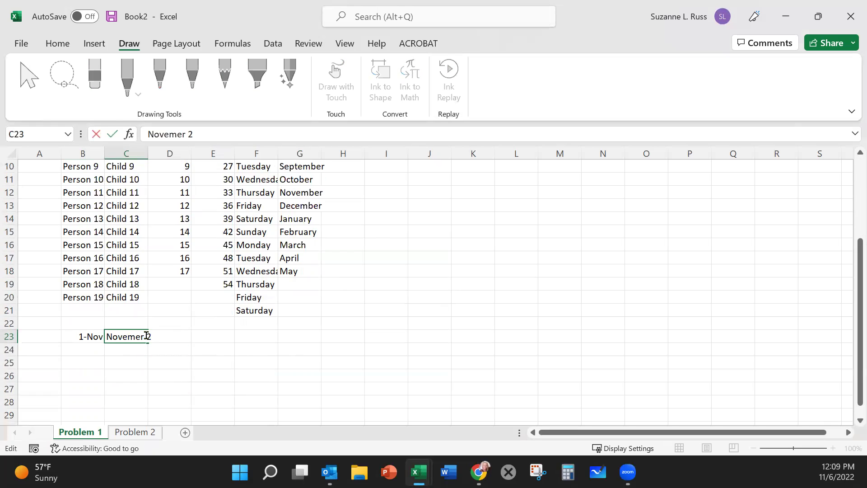
type("b")
key("Return")
left_click(118, 337)
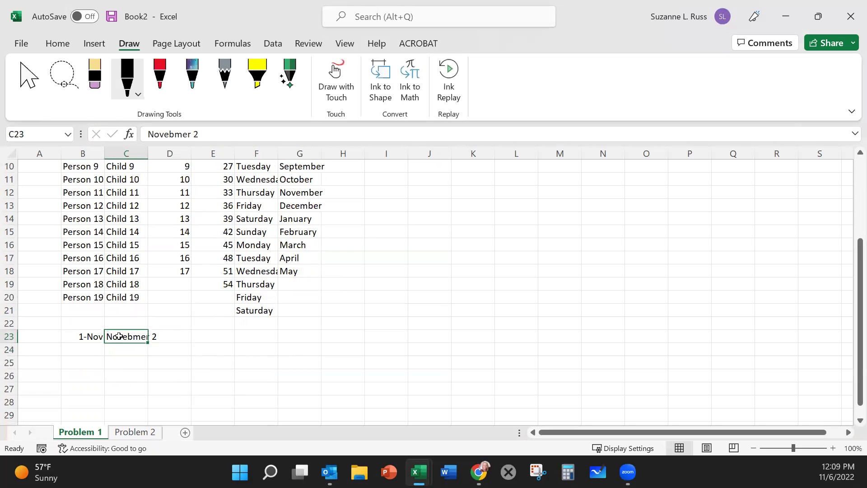
double_click(118, 337)
left_click_drag(128, 335, 134, 334)
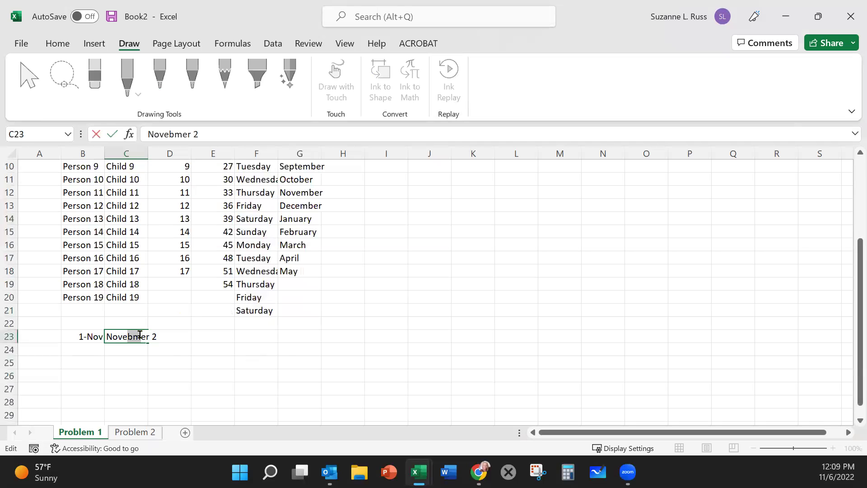
key("BackSpace")
type("b")
left_click(162, 361)
- Extend the date series from B23:C23 across row 23 through cell Q23, ending at 16-Nov
left_click_drag(70, 334, 137, 337)
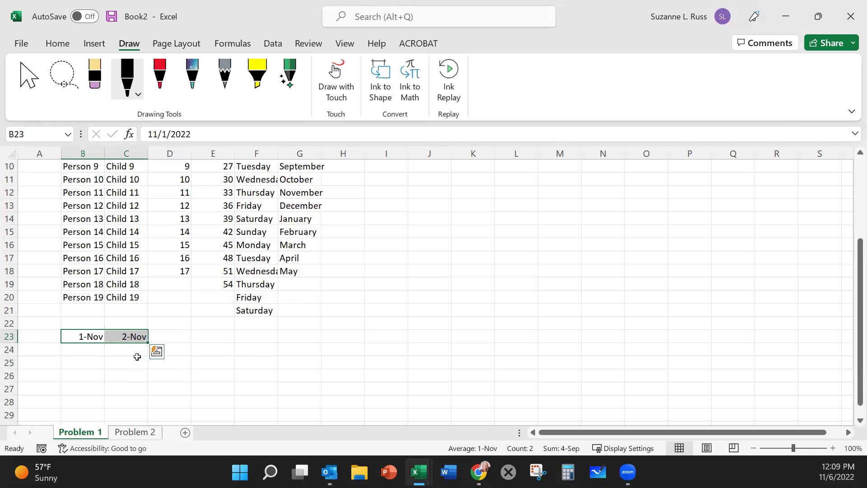
left_click_drag(146, 341, 147, 340)
left_click_drag(147, 342, 746, 378)
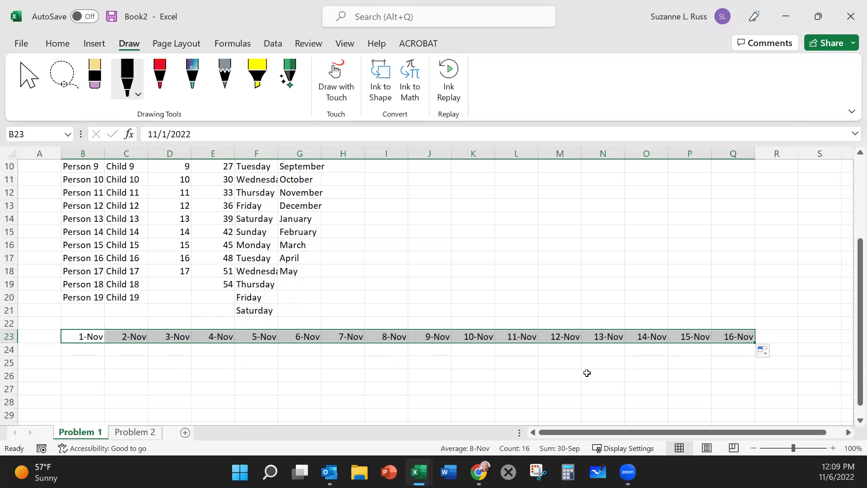
scroll(110, 279, "up", 3)
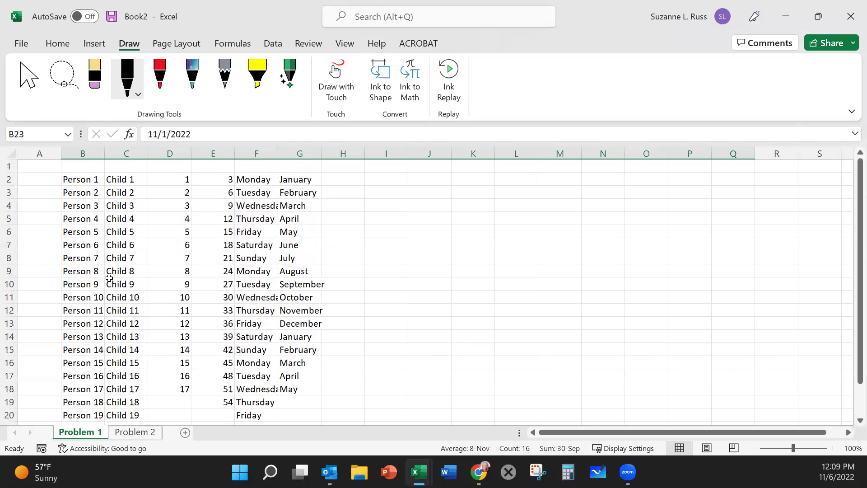